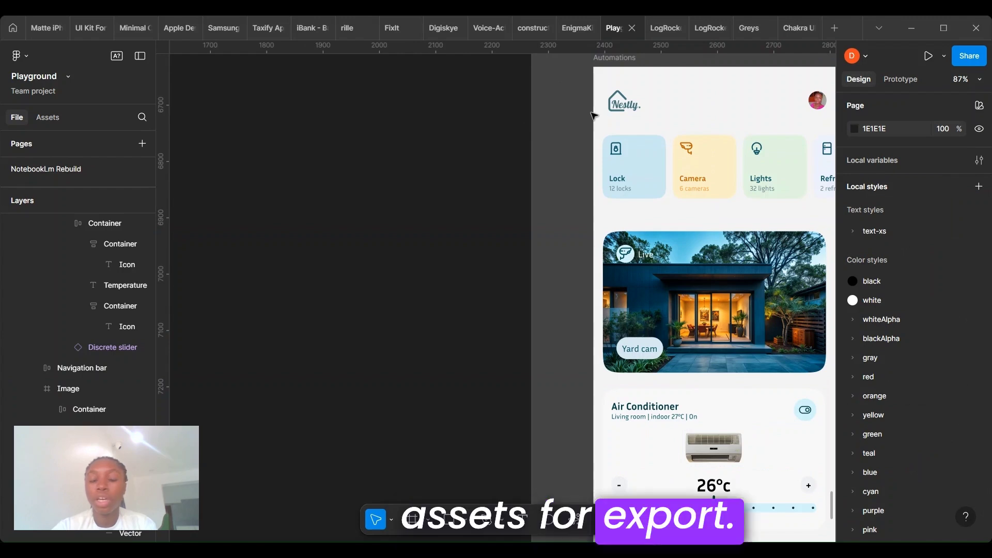
Select the Nestly screen's Yard cam image frame (396 × 251, 24 corner radius)
left_click(621, 339)
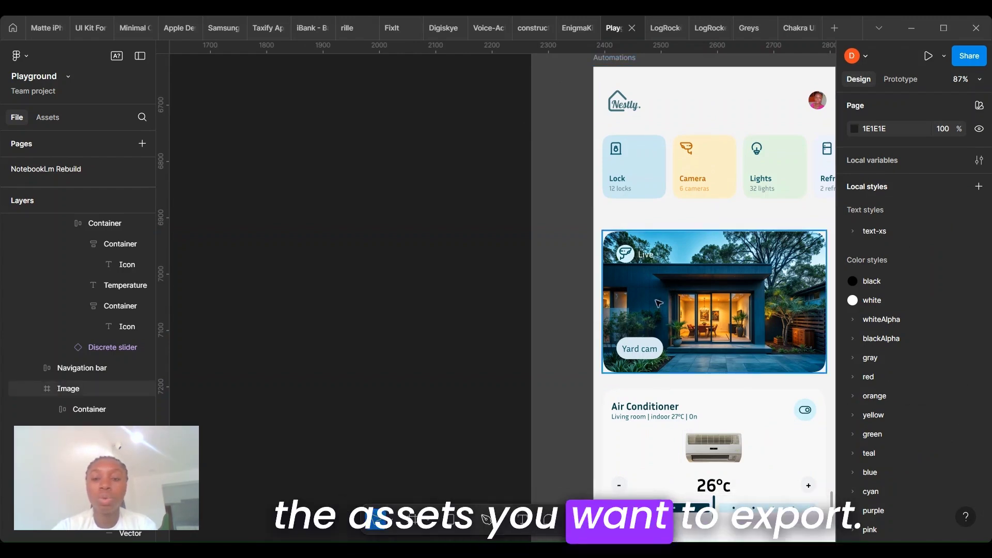
left_click(711, 312)
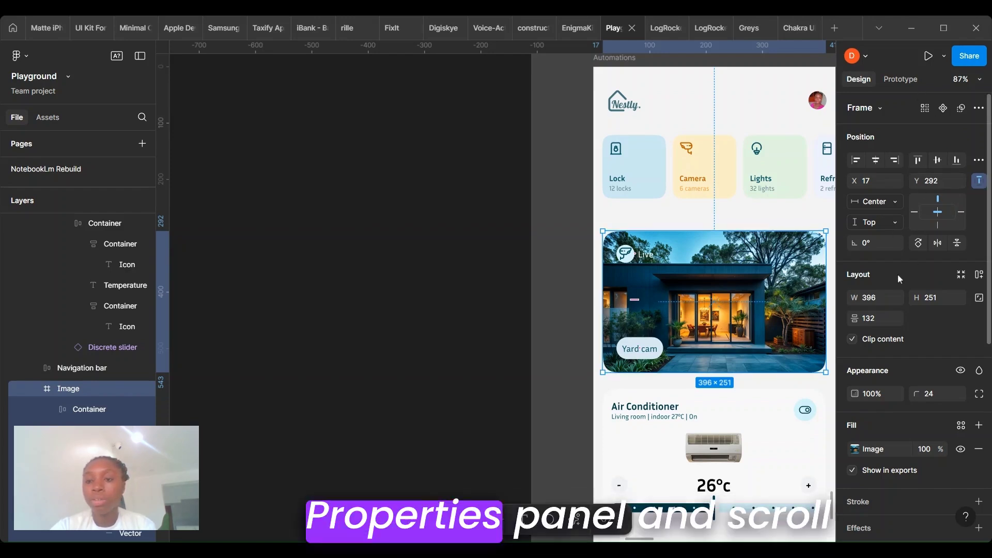
Bring up the Yard cam image's Export section and edit its 1x PNG scale
scroll(898, 467, "down", 2)
scroll(898, 467, "down", 3)
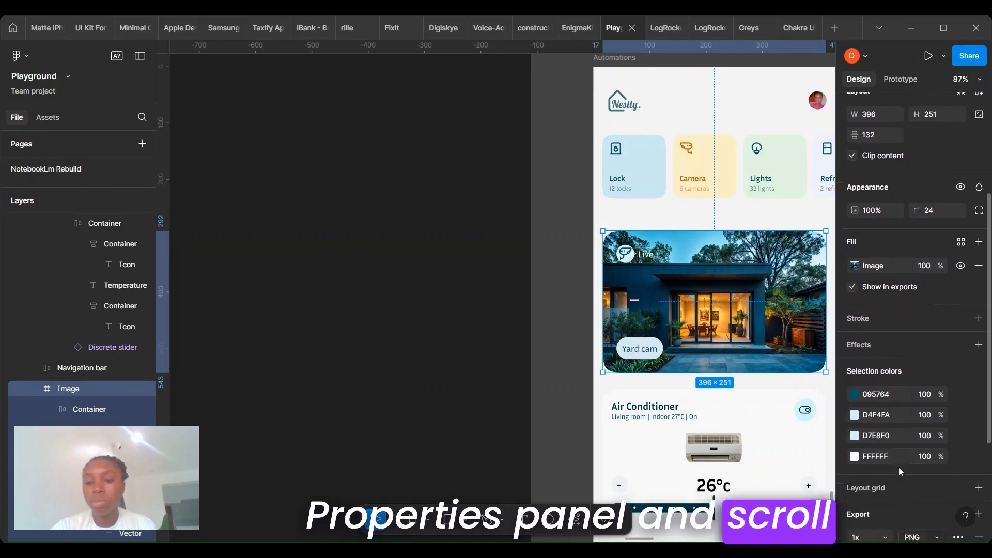
scroll(941, 417, "down", 2)
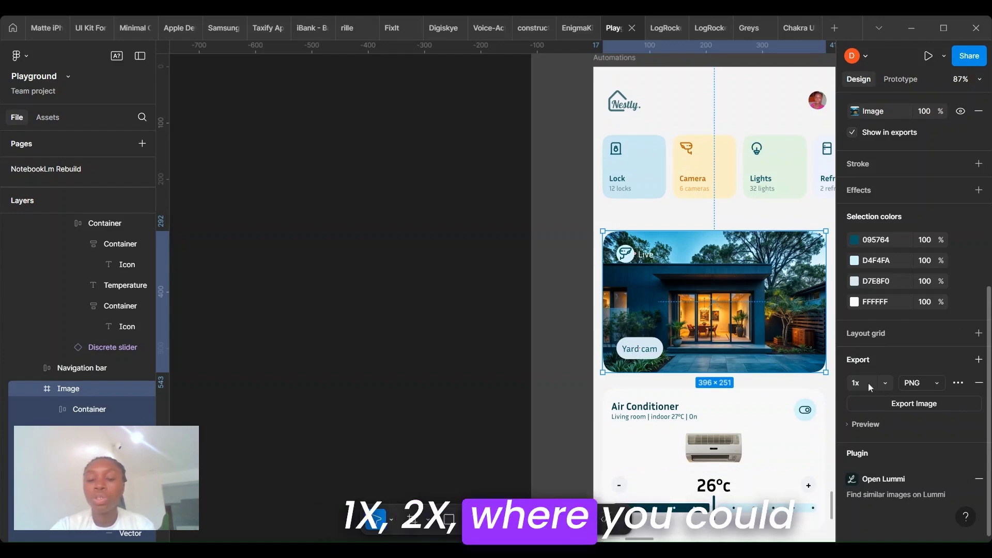
left_click(869, 385)
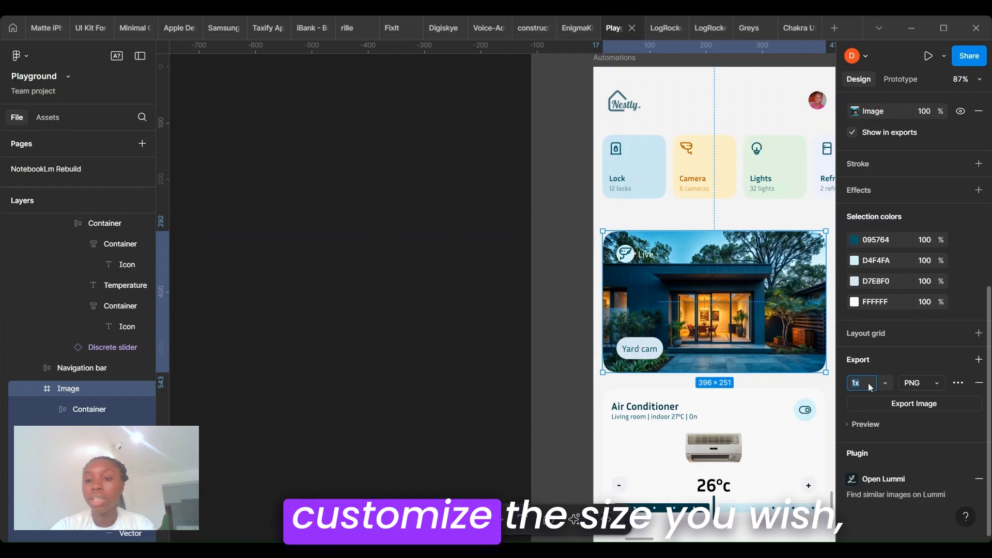
left_click(926, 384)
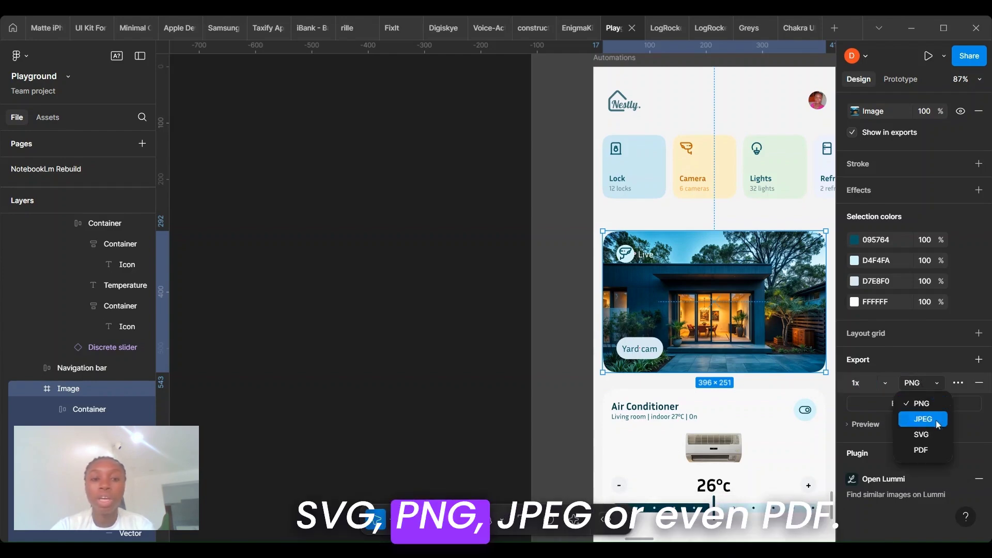
left_click(936, 357)
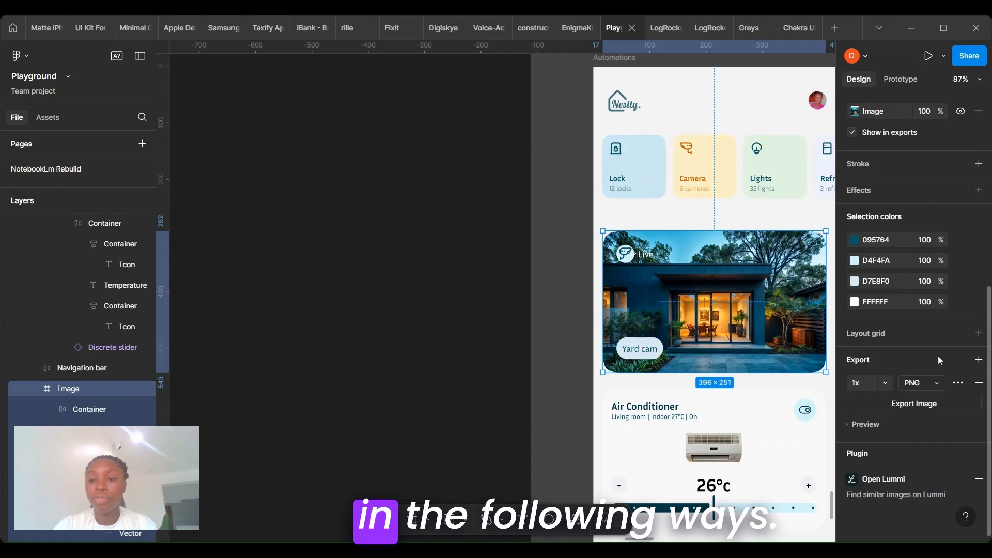
Use the Yard cam PNG export's advanced settings to set its color profile to sRGB
left_click(959, 383)
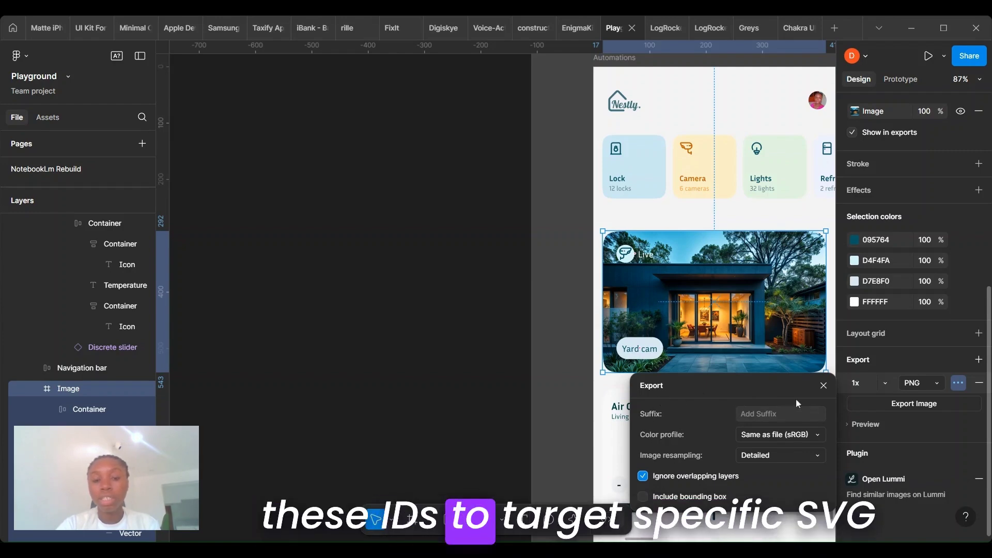
left_click(824, 386)
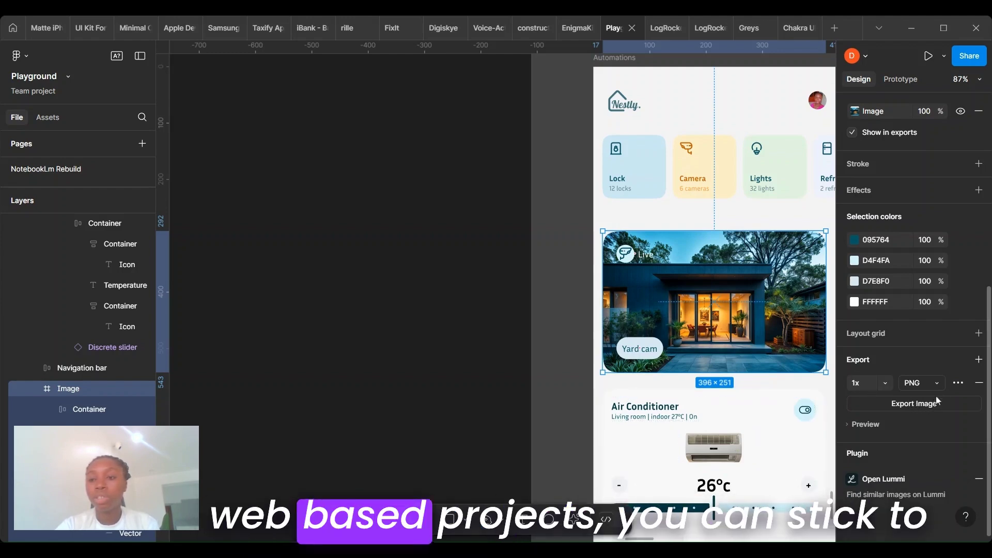
left_click(954, 383)
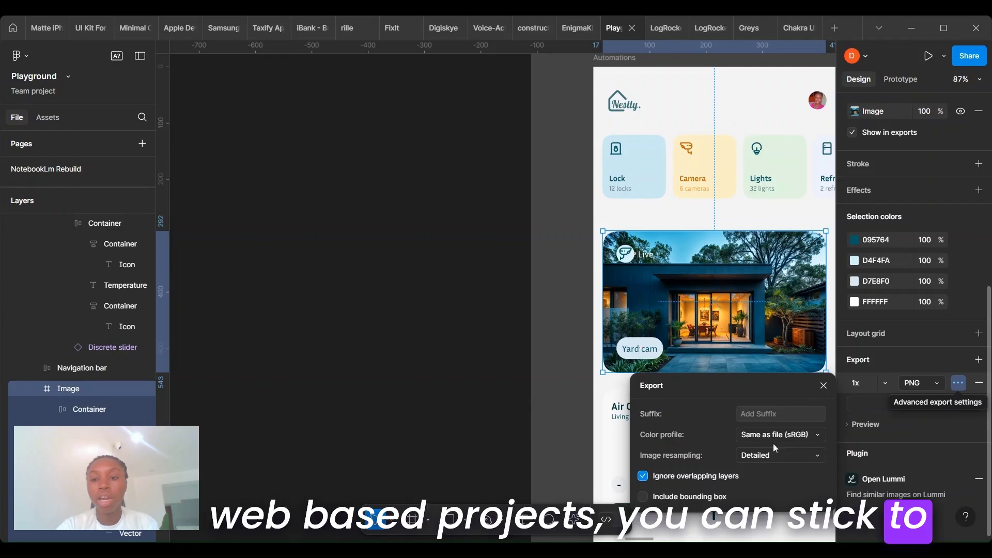
left_click(811, 433)
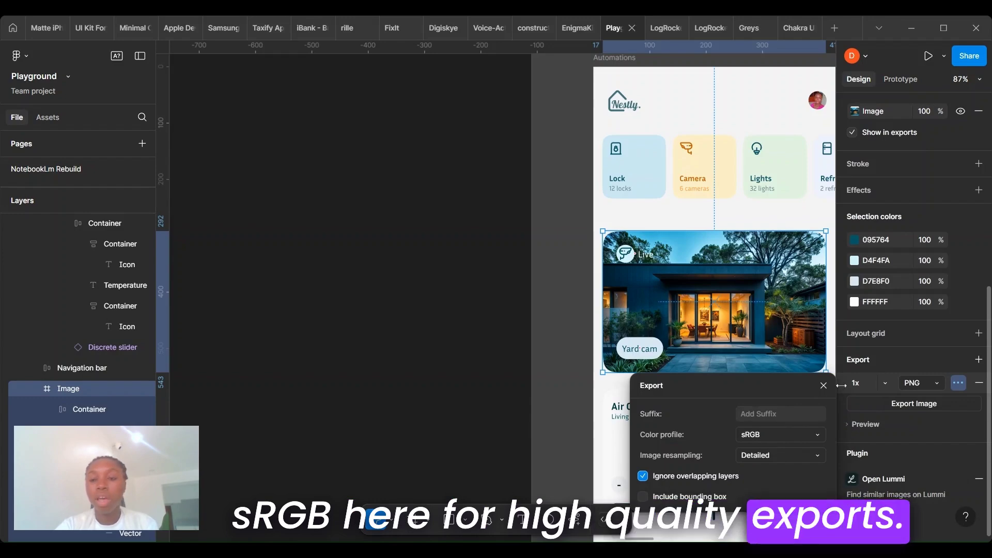
Pan around the canvas to review the home screen frames
scroll(714, 315, "right", 3)
scroll(714, 315, "down", 1)
scroll(714, 315, "down", 1)
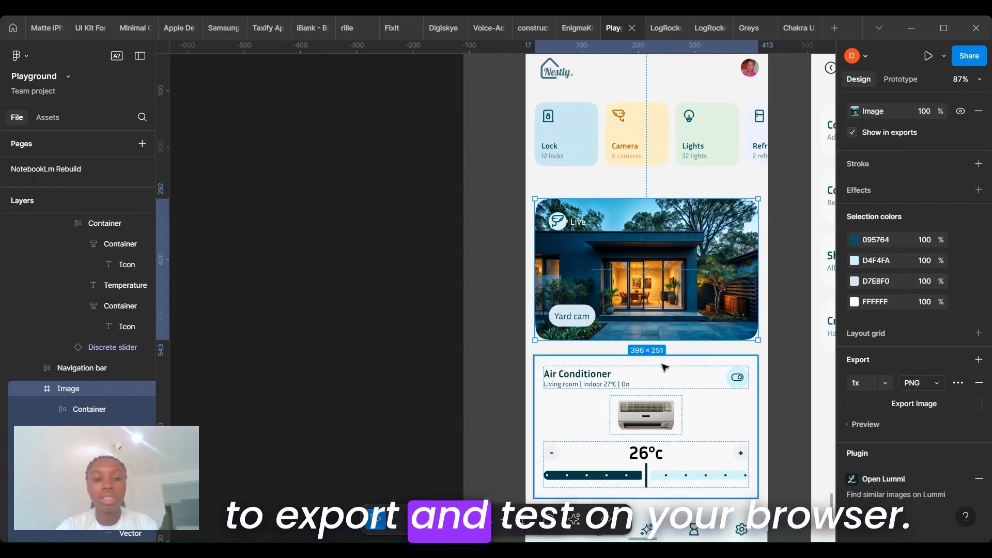
scroll(646, 382, "down", 4)
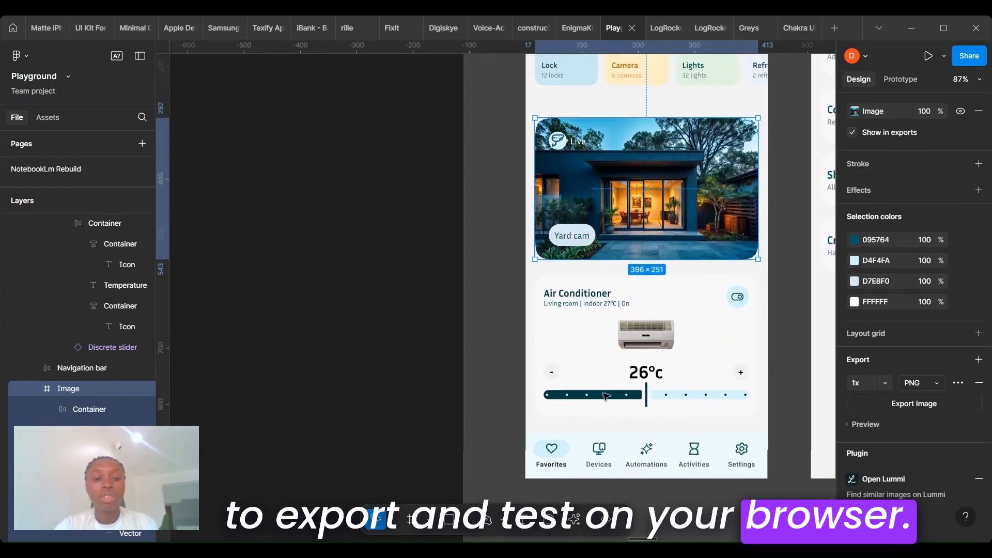
scroll(606, 396, "right", 5)
scroll(605, 396, "up", 2)
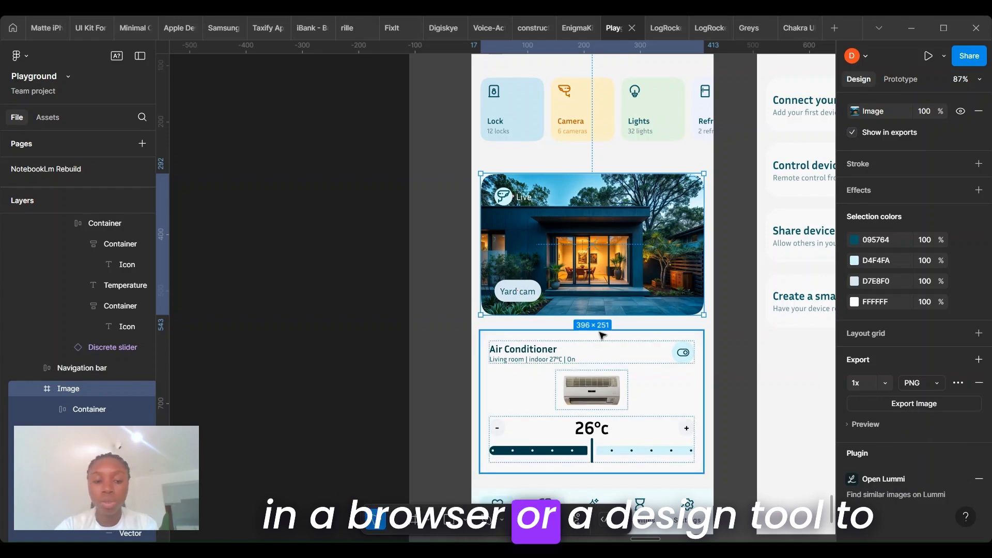
scroll(657, 336, "down", 3)
scroll(661, 336, "up", 4)
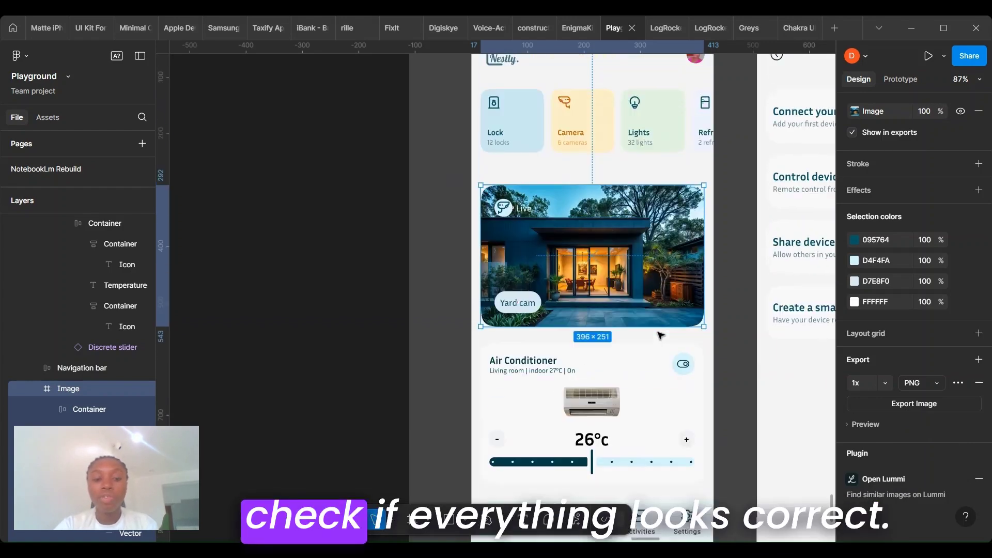
scroll(660, 336, "up", 1)
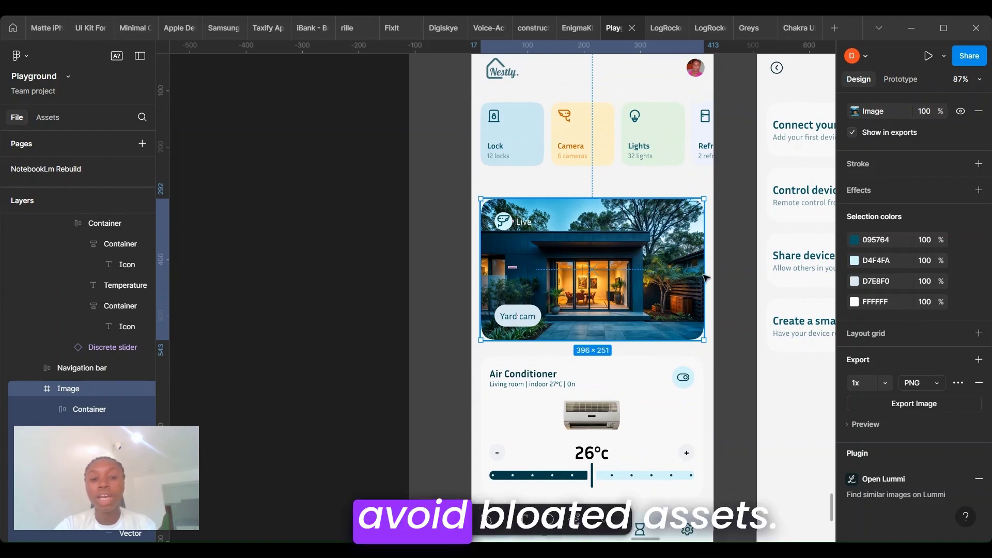
scroll(554, 133, "up", 5)
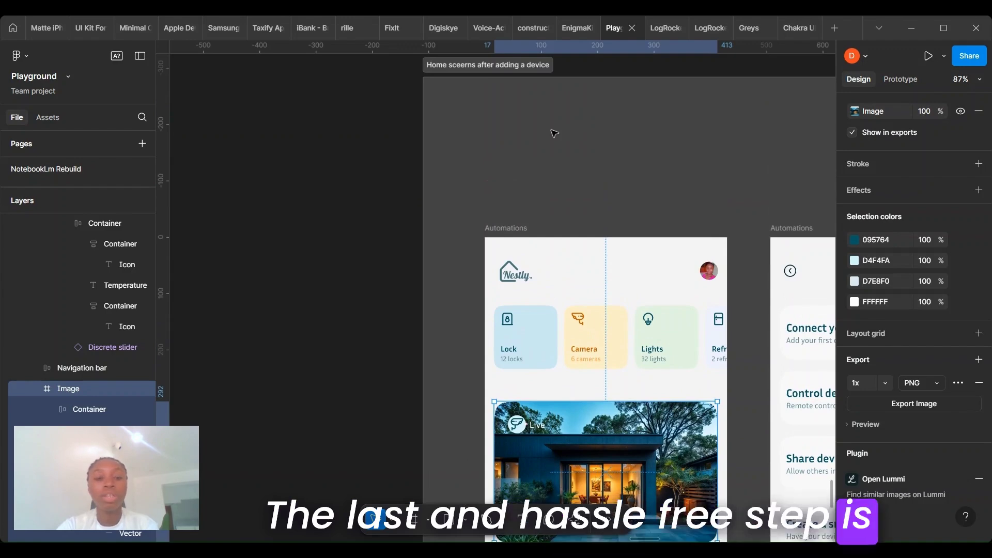
Select the 'Home sceerns after adding a device' section (4141 × 1588 at X 2270, Y 6347)
scroll(554, 133, "up", 4)
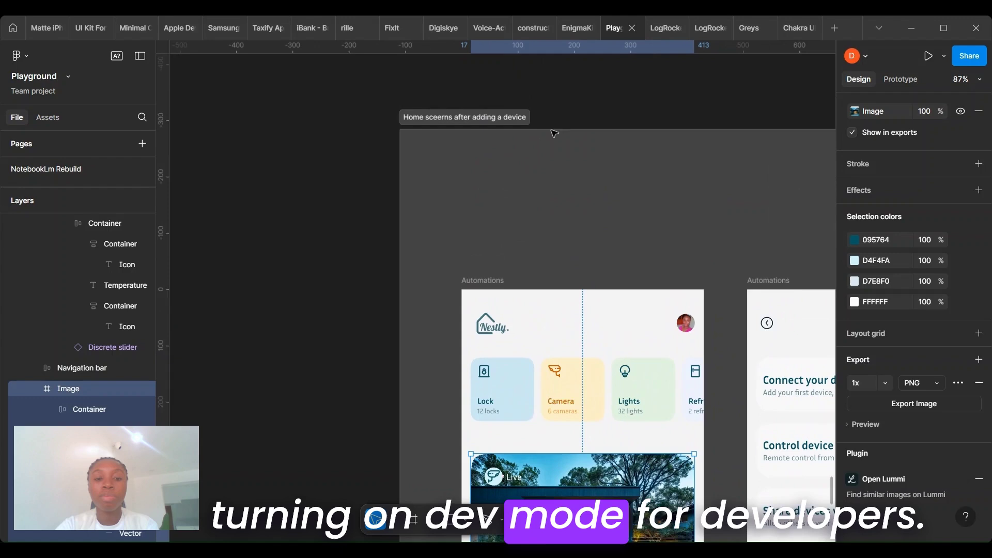
scroll(554, 133, "up", 1)
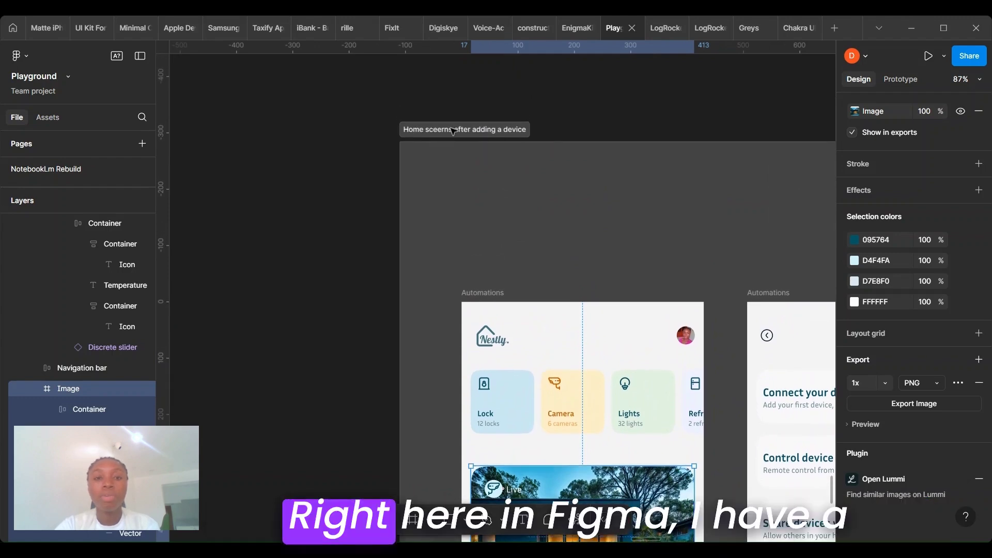
left_click(494, 113)
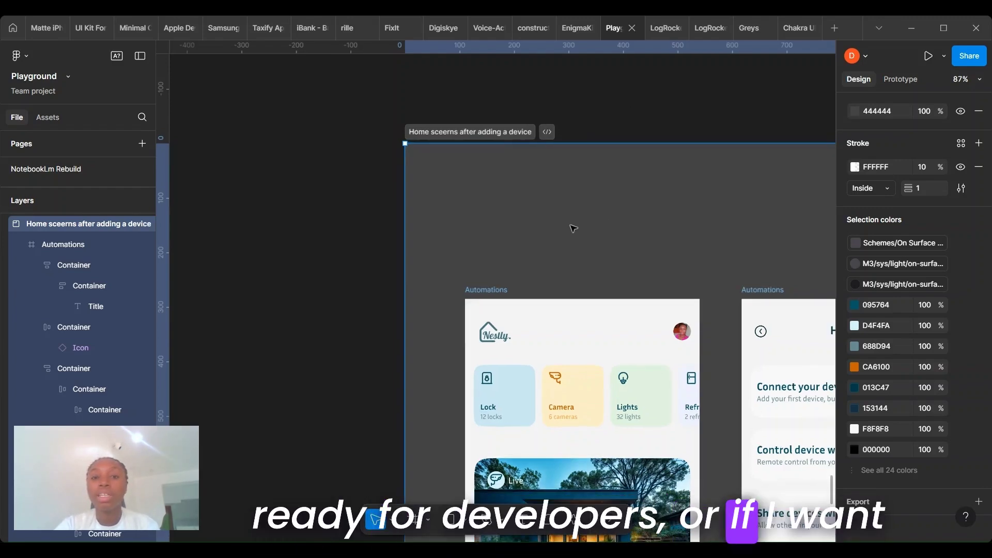
scroll(573, 229, "down", 5)
scroll(573, 229, "right", 2)
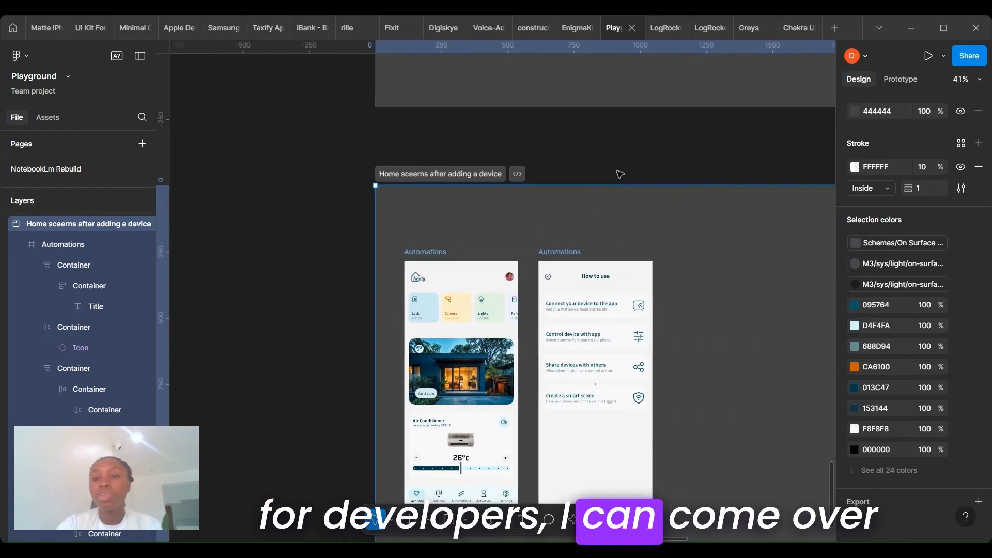
scroll(941, 135, "up", 5)
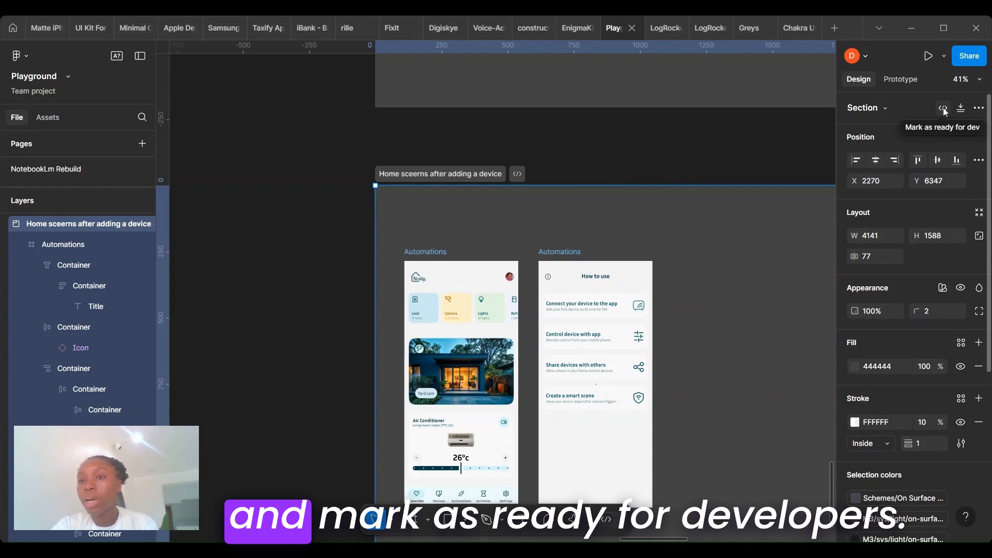
Mark the 'Home sceerns after adding a device' section Ready for dev and open its status options
left_click(944, 110)
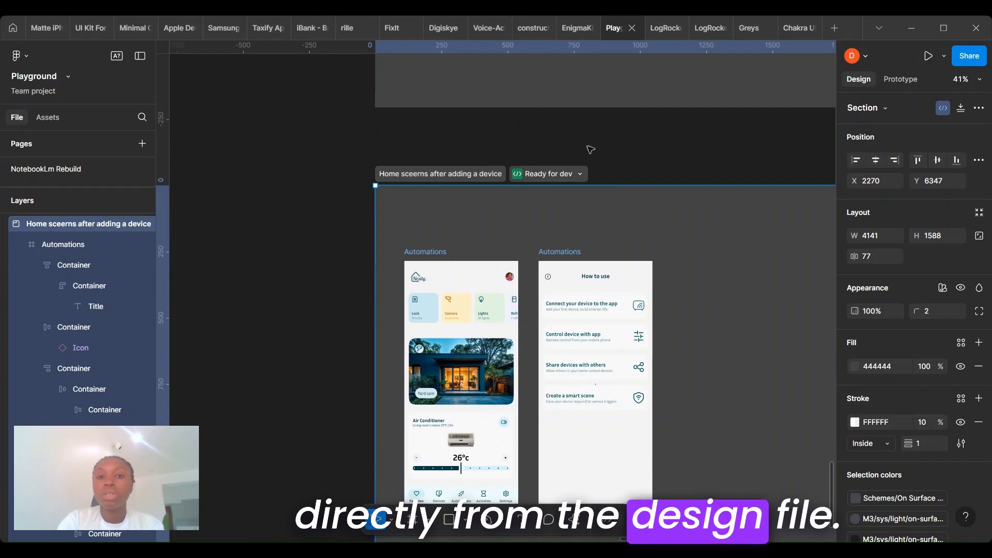
left_click(560, 177)
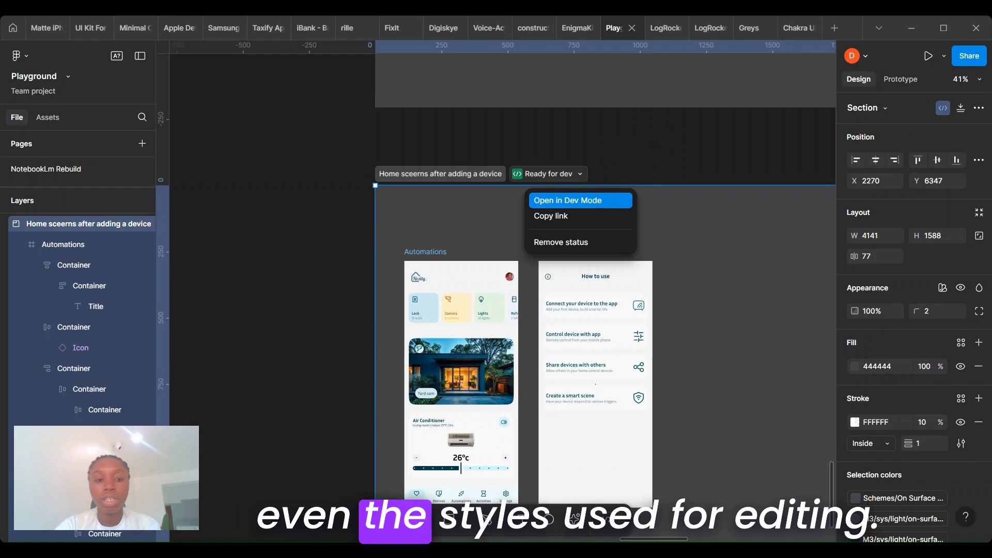
Open the section in Dev Mode and browse the code Language options, keeping CSS
left_click(595, 200)
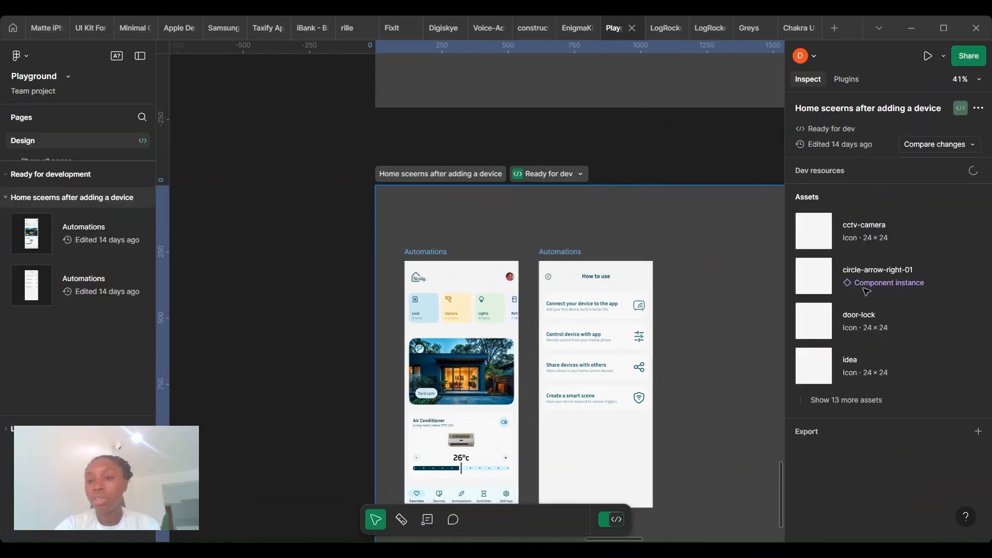
key("Escape")
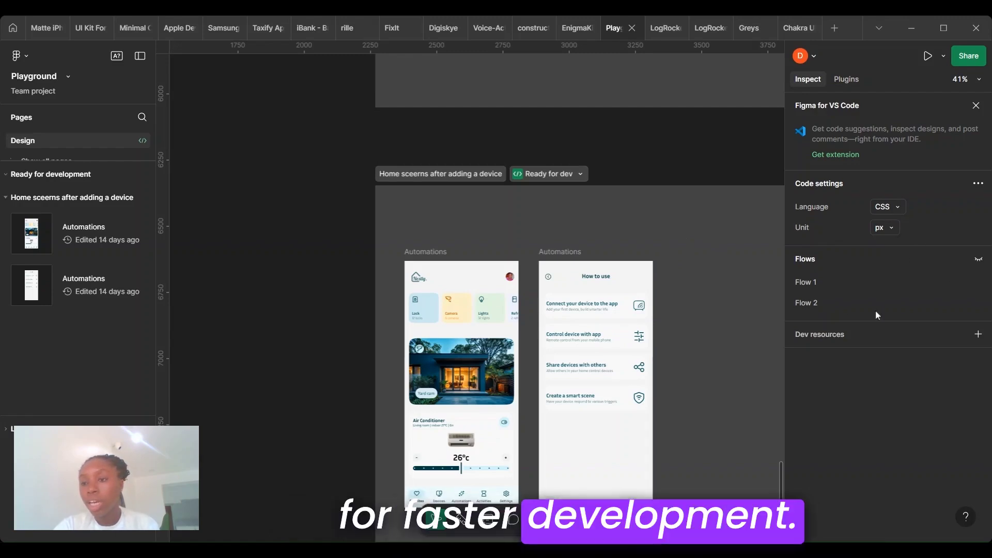
left_click(888, 207)
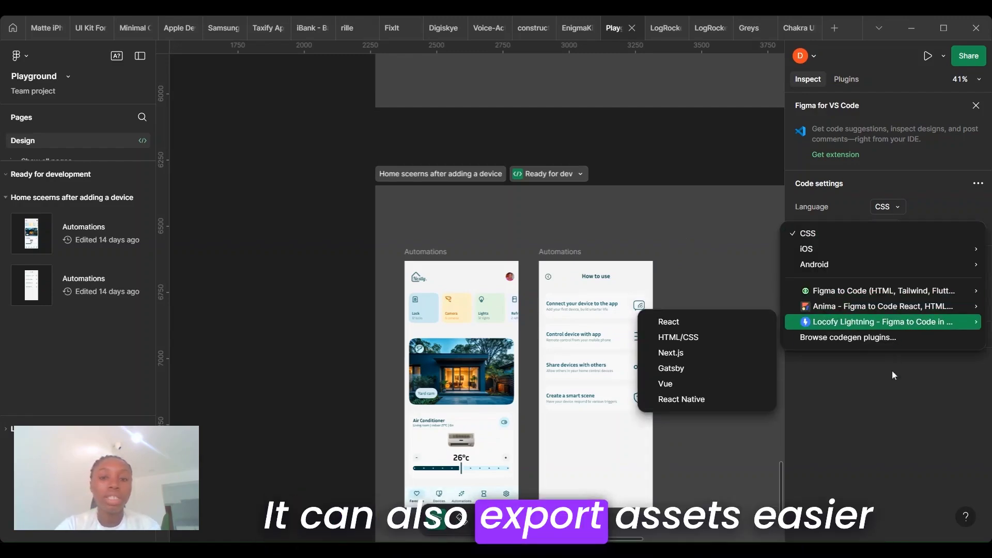
mouse_move(902, 279)
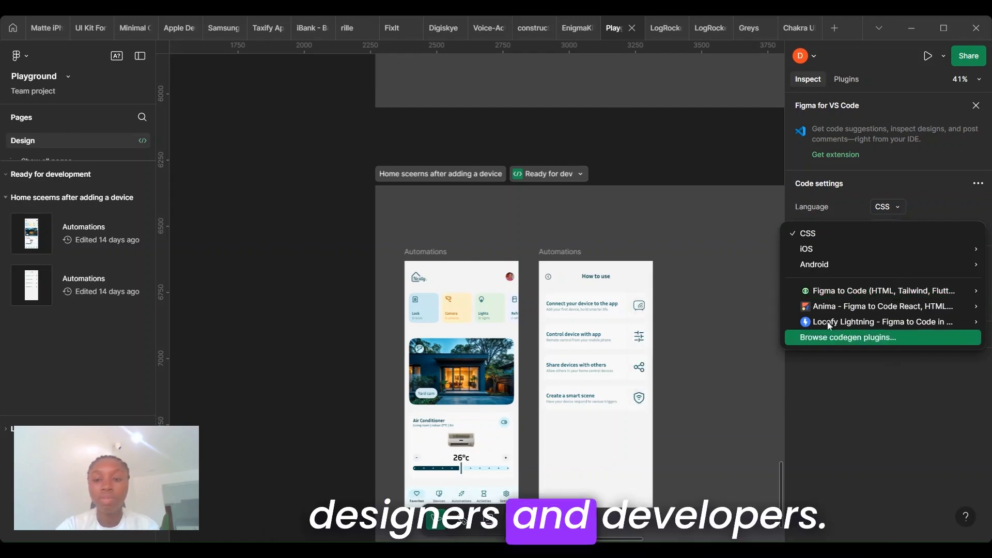
mouse_move(787, 264)
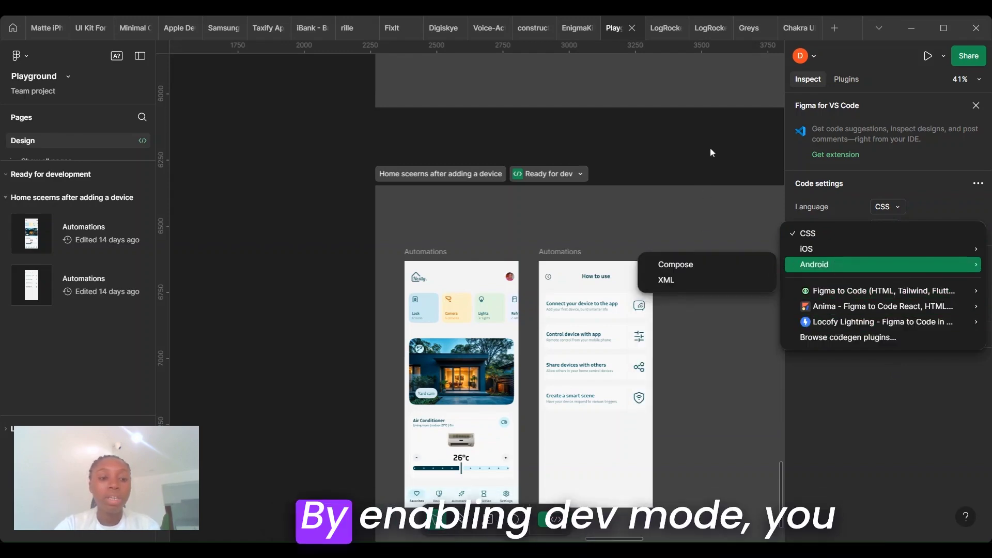
mouse_move(816, 304)
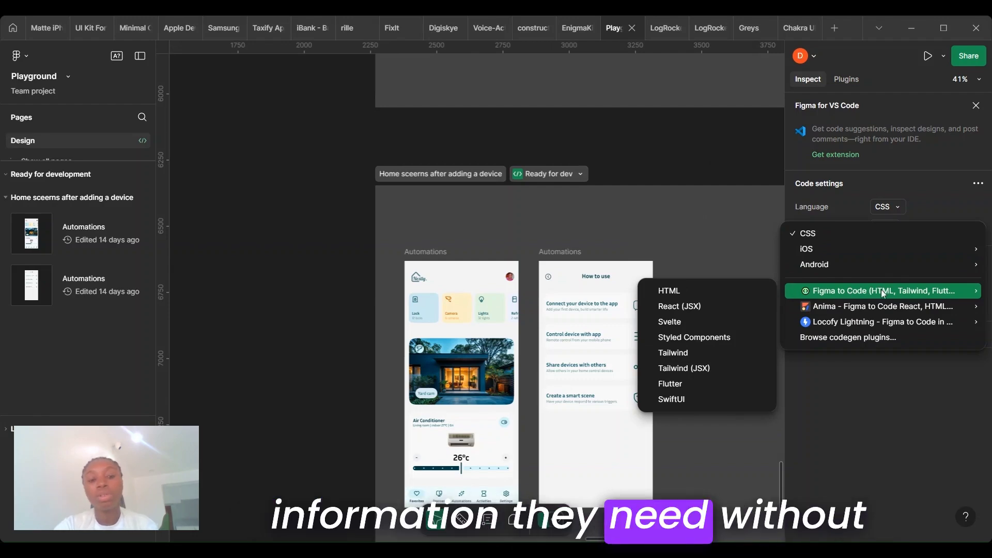
mouse_move(872, 323)
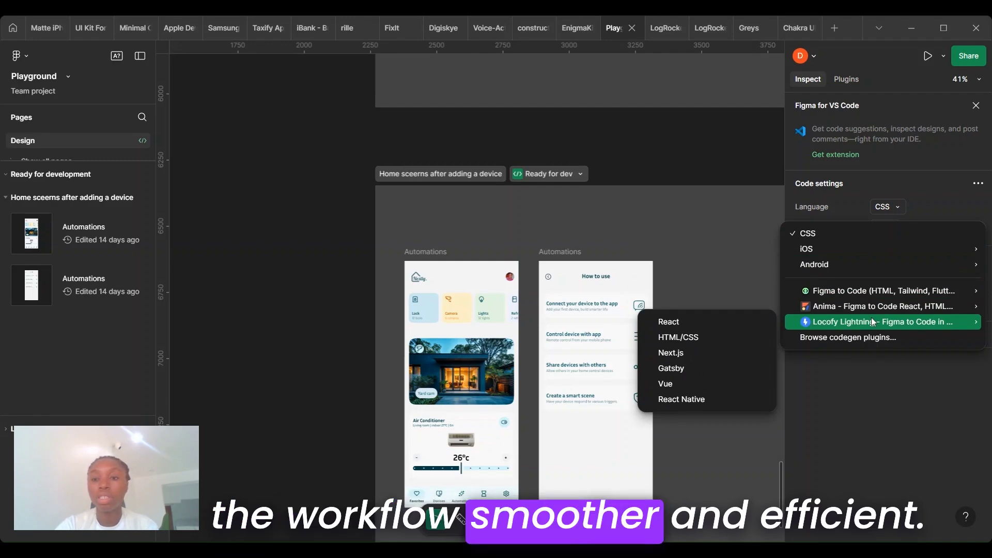
Choose Remove status to clear the section's Ready for dev badge
left_click(659, 151)
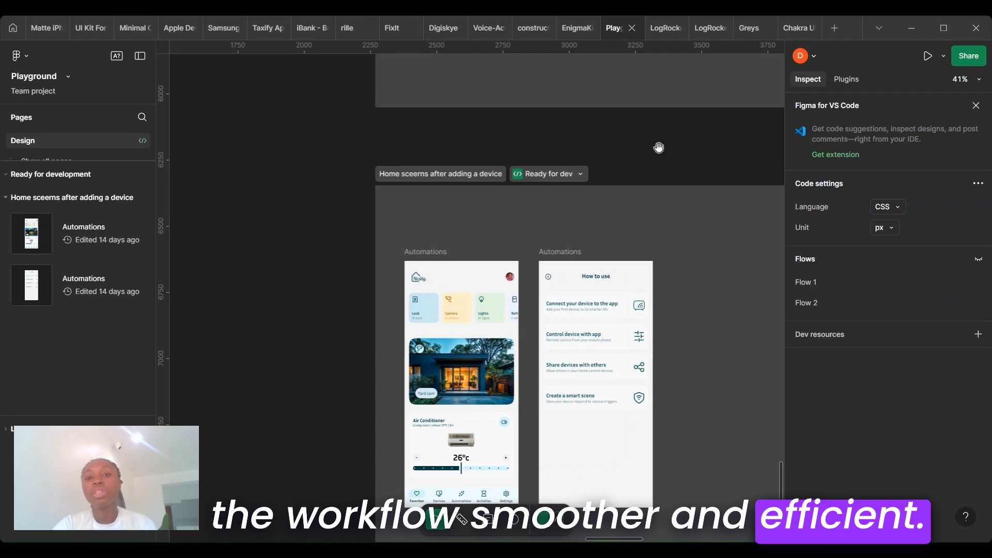
left_click(582, 175)
left_click(557, 175)
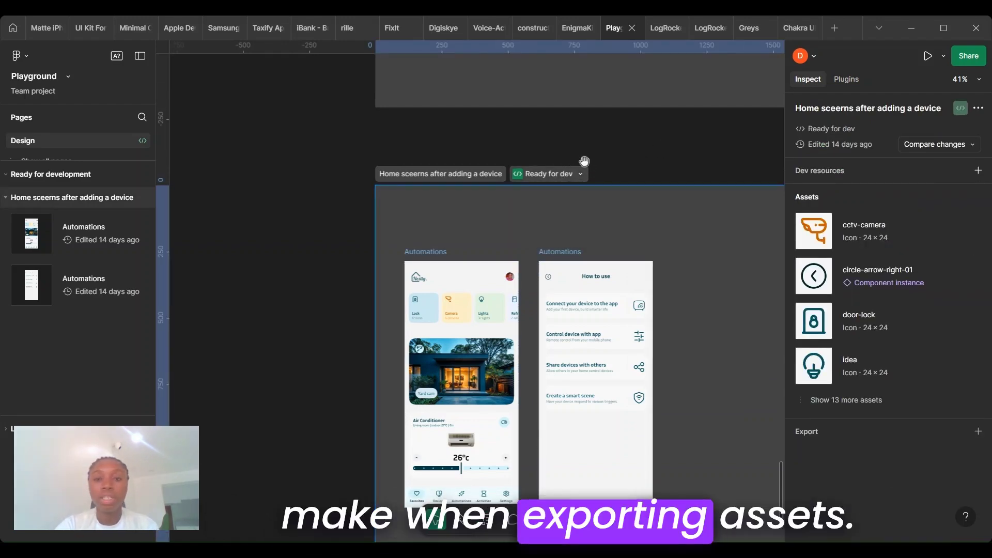
left_click(579, 175)
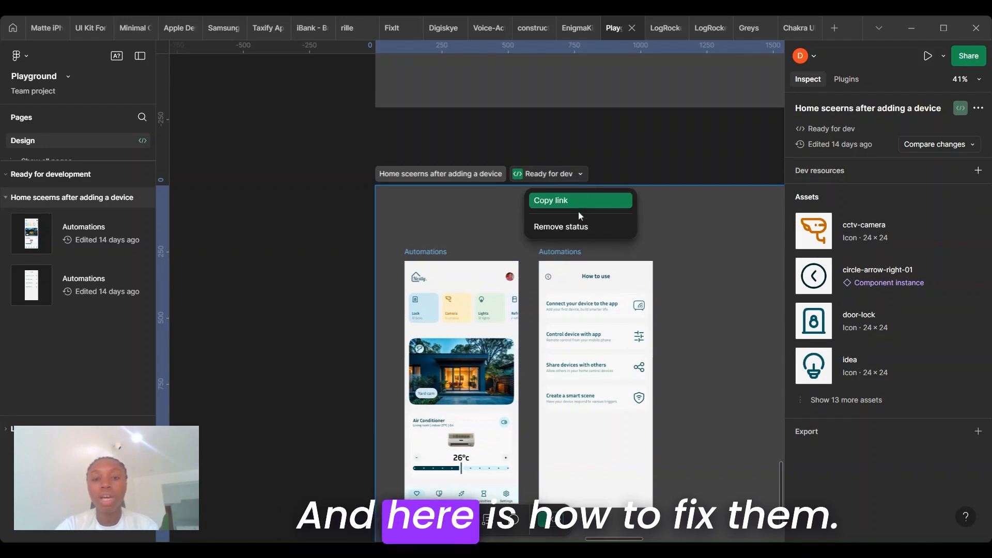
left_click(569, 228)
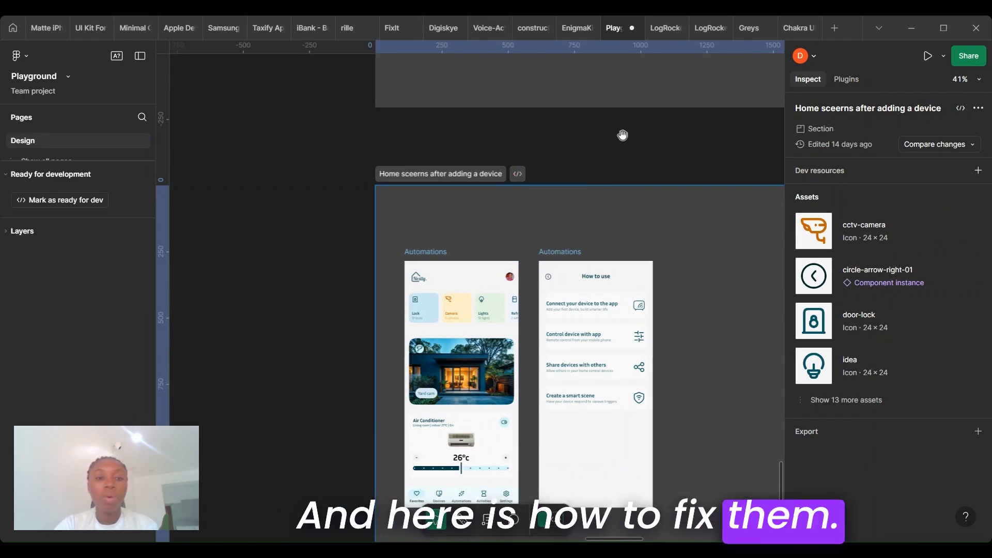